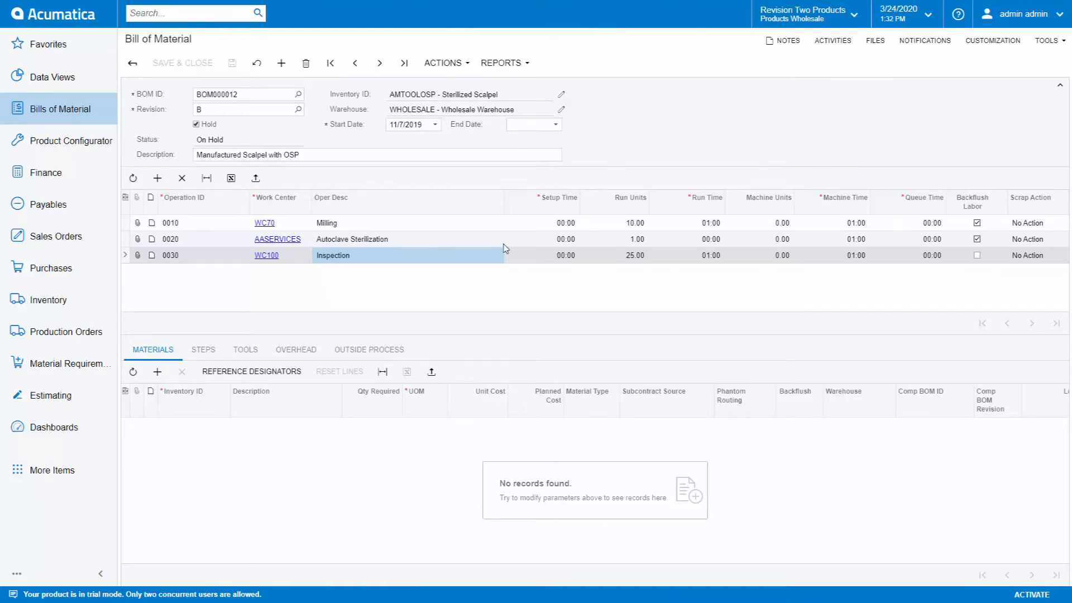
Step: Examine the Milling, Autoclave Sterilization and Inspection operations of the Sterilized Scalpel bill of material, including the outside process settings
click(481, 224)
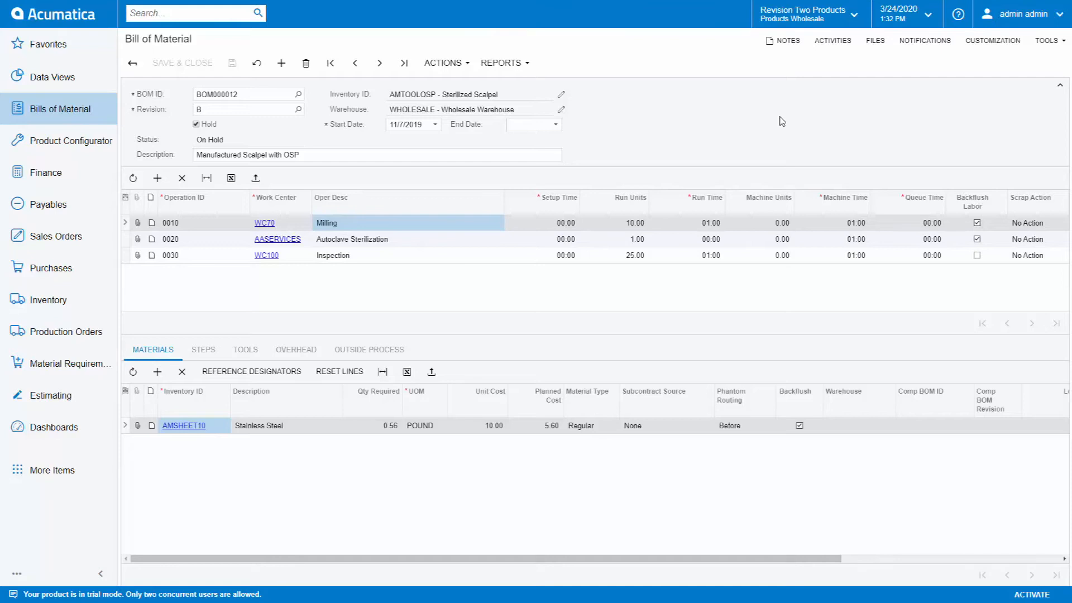
click(471, 240)
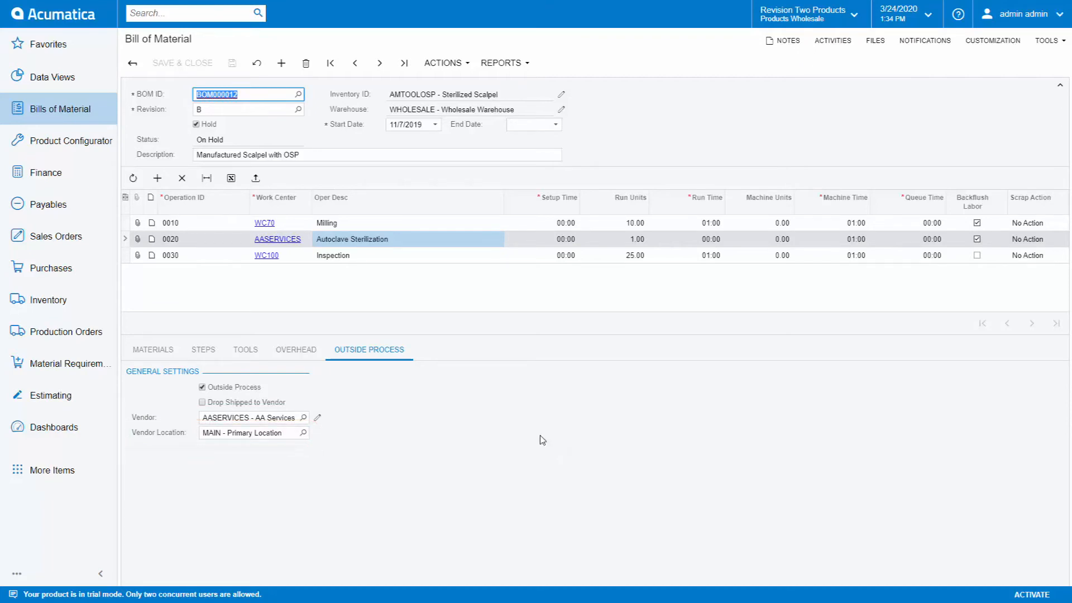
click(448, 260)
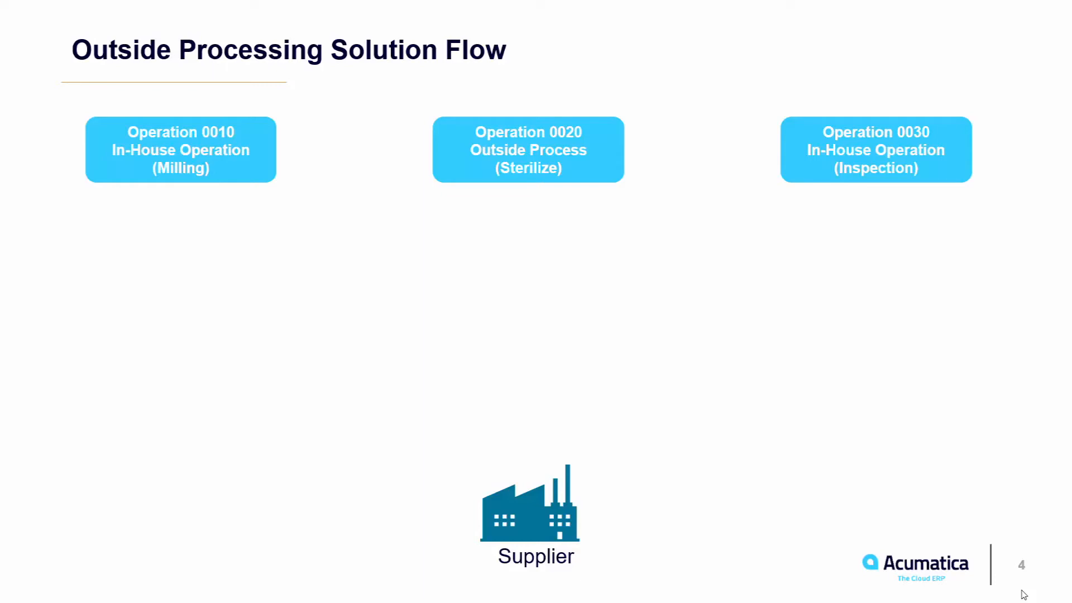
click(881, 474)
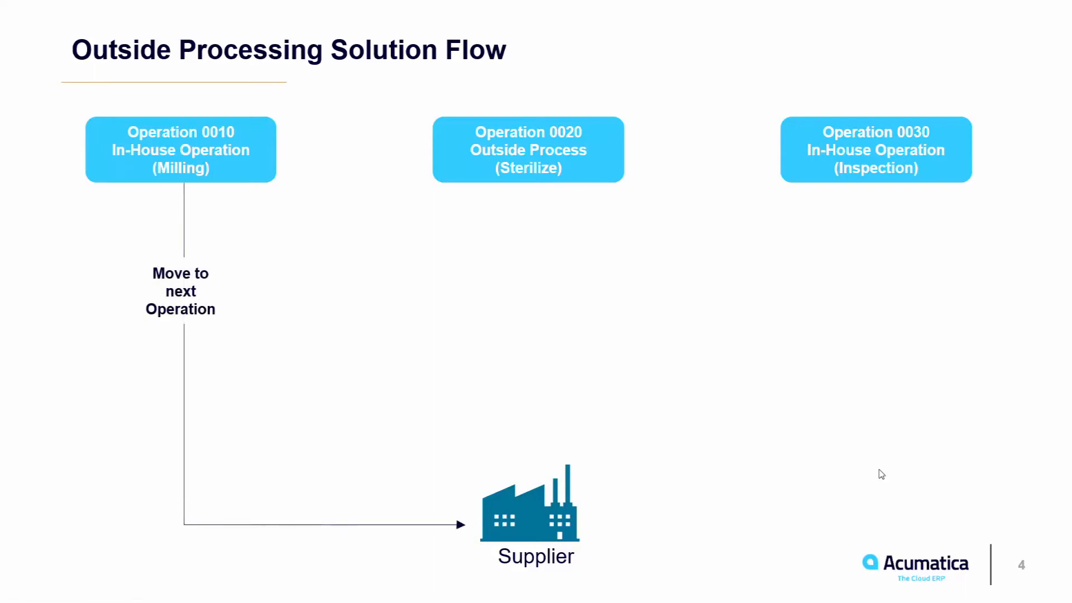
click(881, 474)
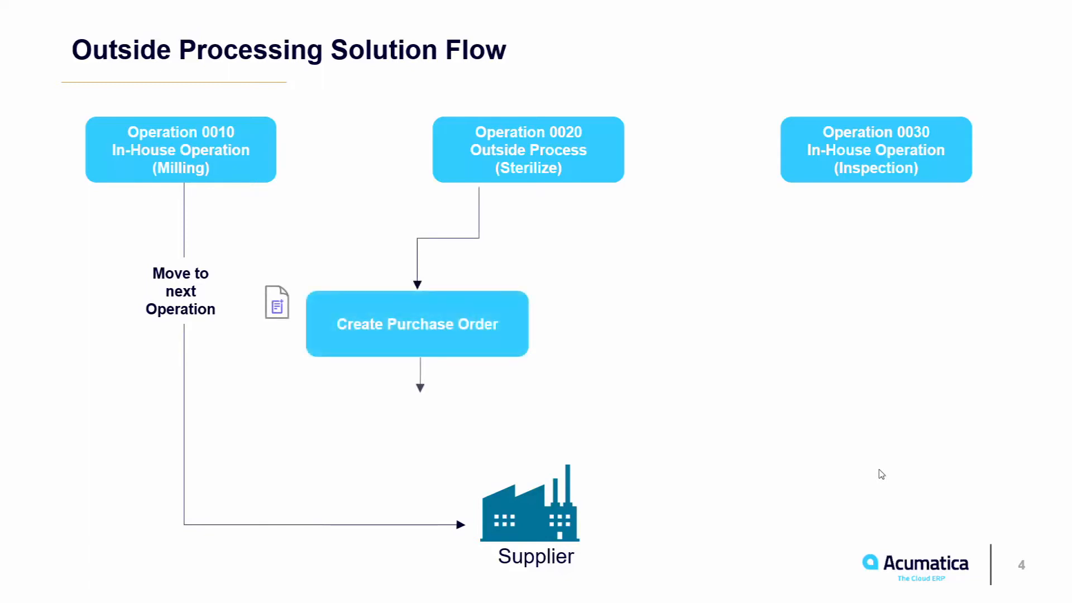
click(881, 474)
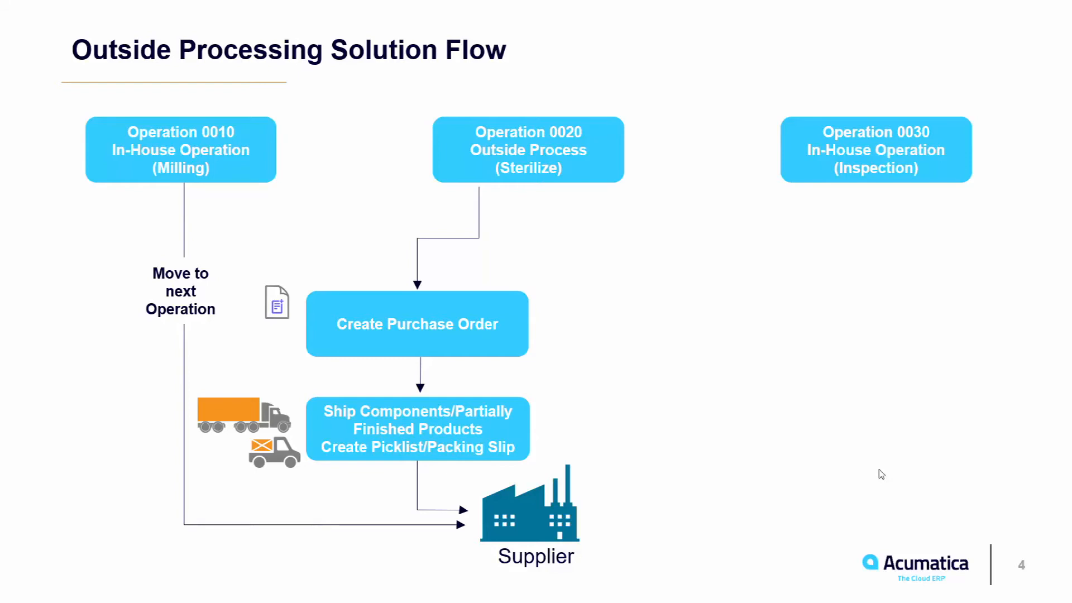
click(881, 473)
click(881, 474)
click(881, 474)
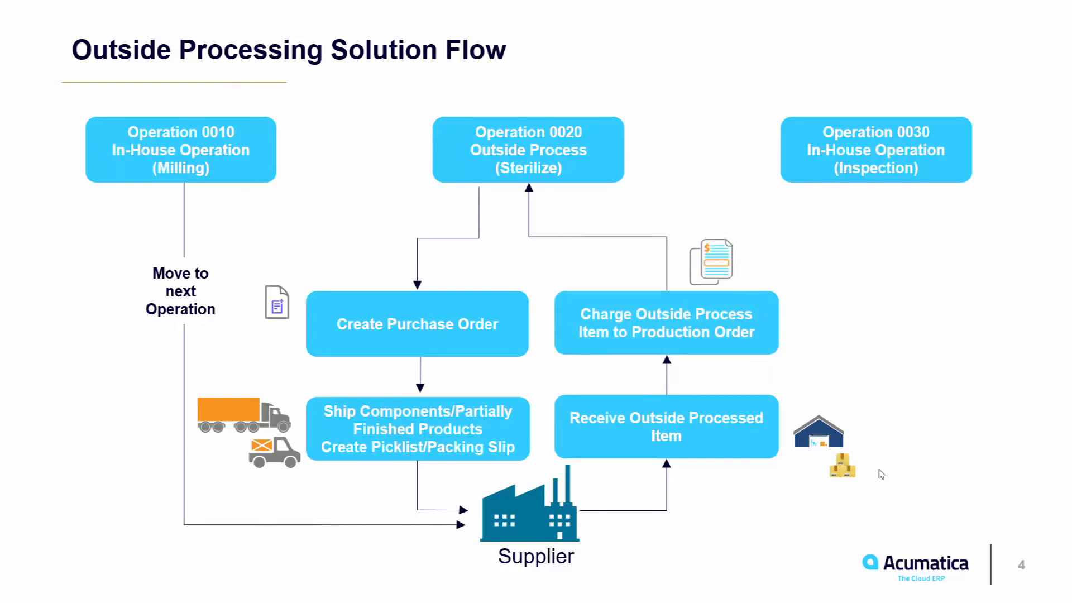
click(881, 474)
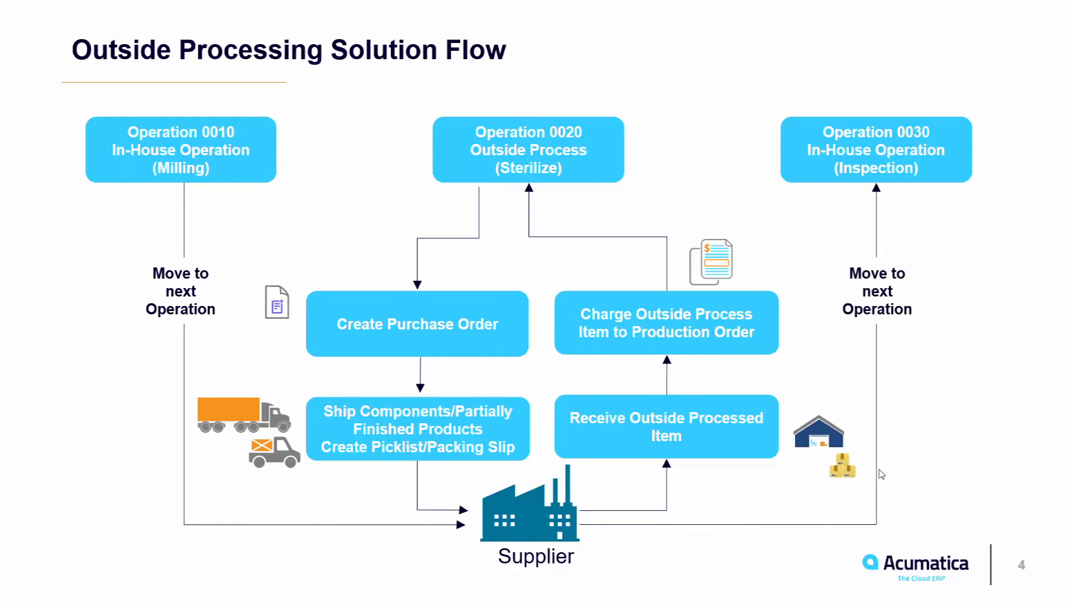
click(881, 474)
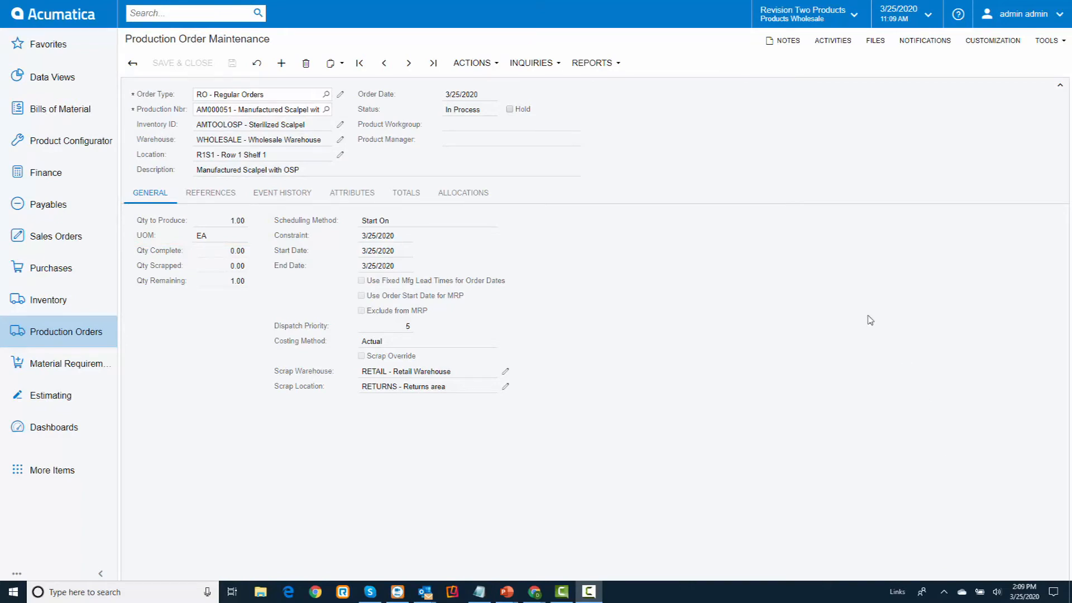
Step: Open the production order's details and show the materials of operation 0020, Autoclave Sterilization
click(532, 66)
click(536, 82)
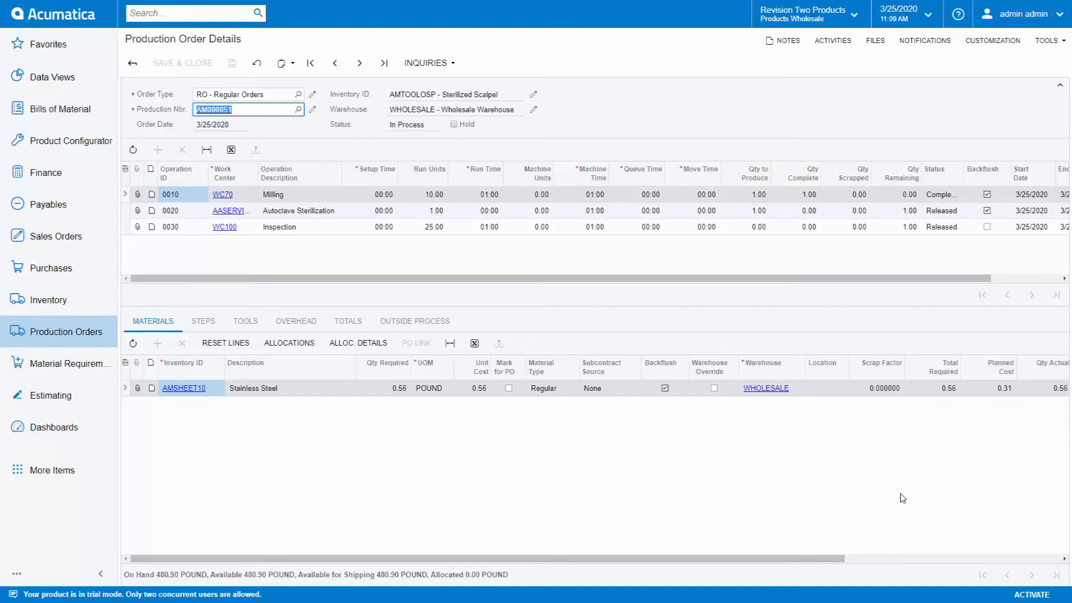
click(374, 211)
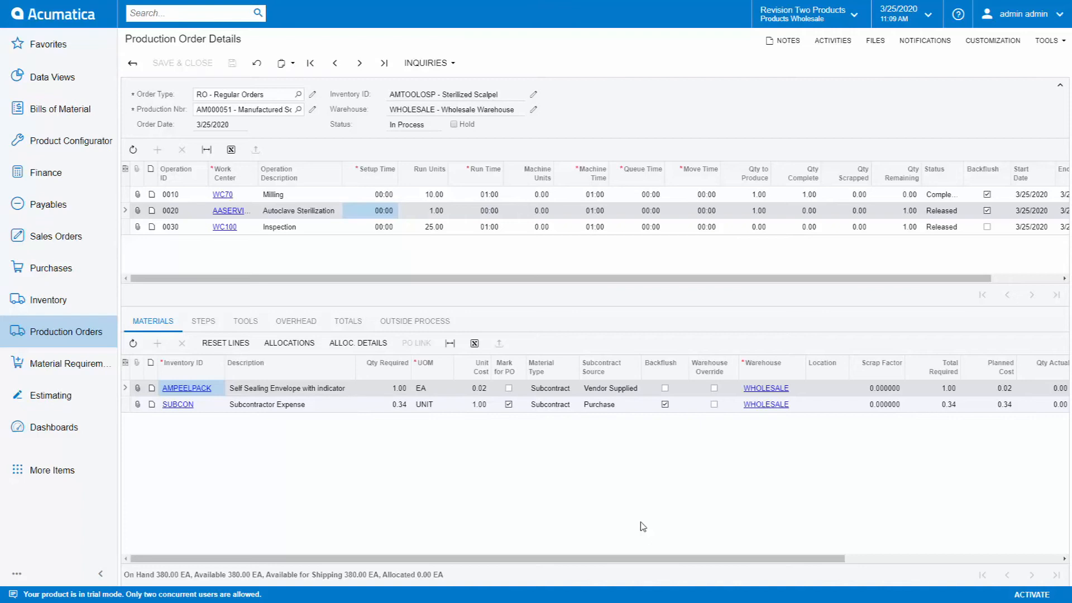
Step: Create a purchase order for the Autoclave Sterilization outside process and return to the production order's outside process details
click(415, 323)
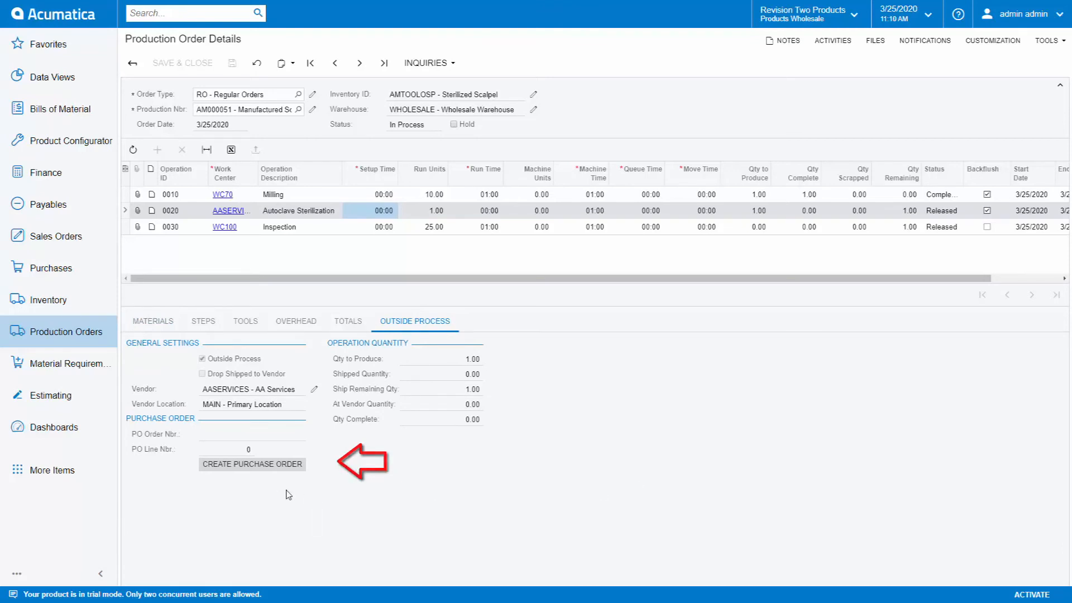
click(277, 467)
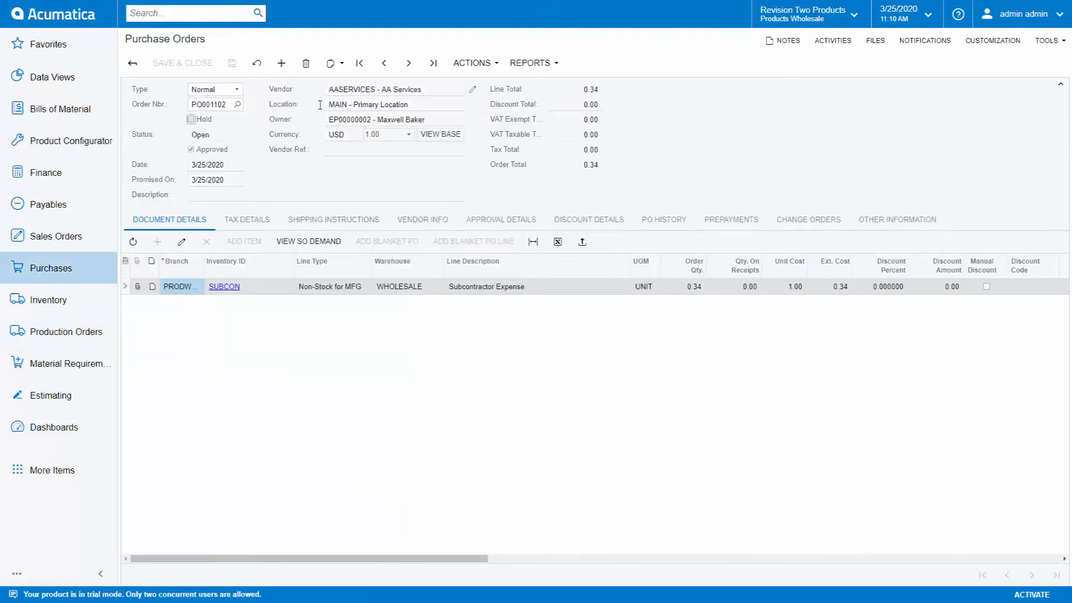
click(133, 65)
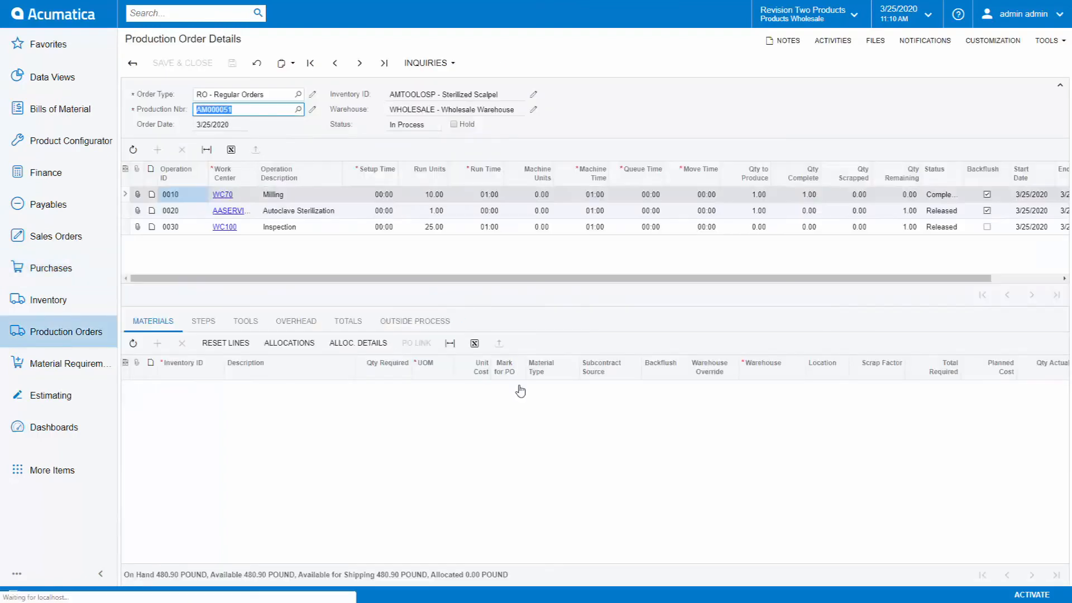
click(436, 333)
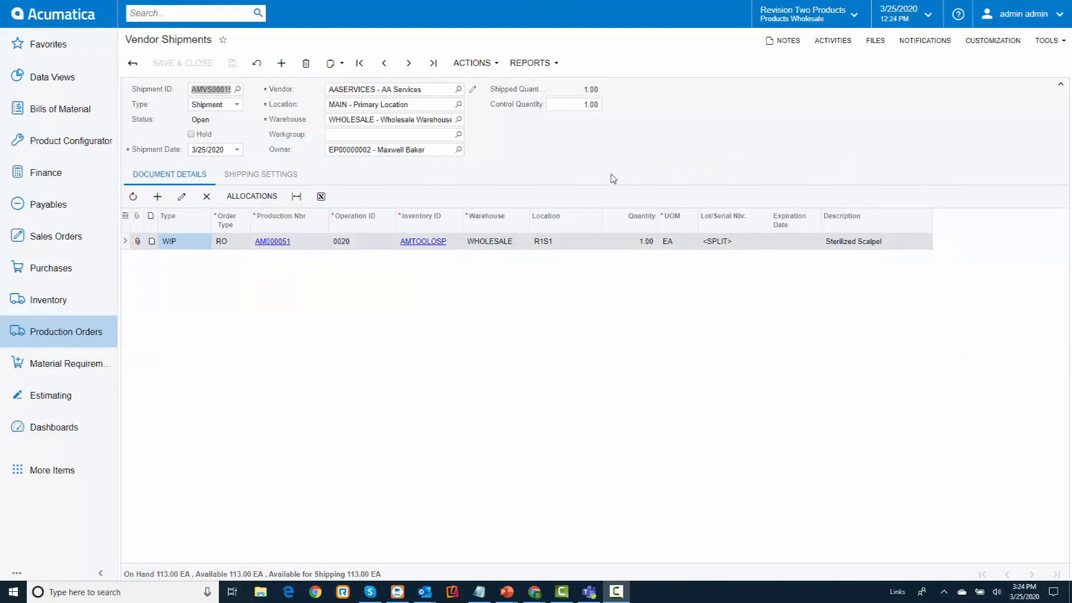
Step: Generate two reports for the open AA Services vendor shipment of the Sterilized Scalpel
click(535, 63)
click(537, 97)
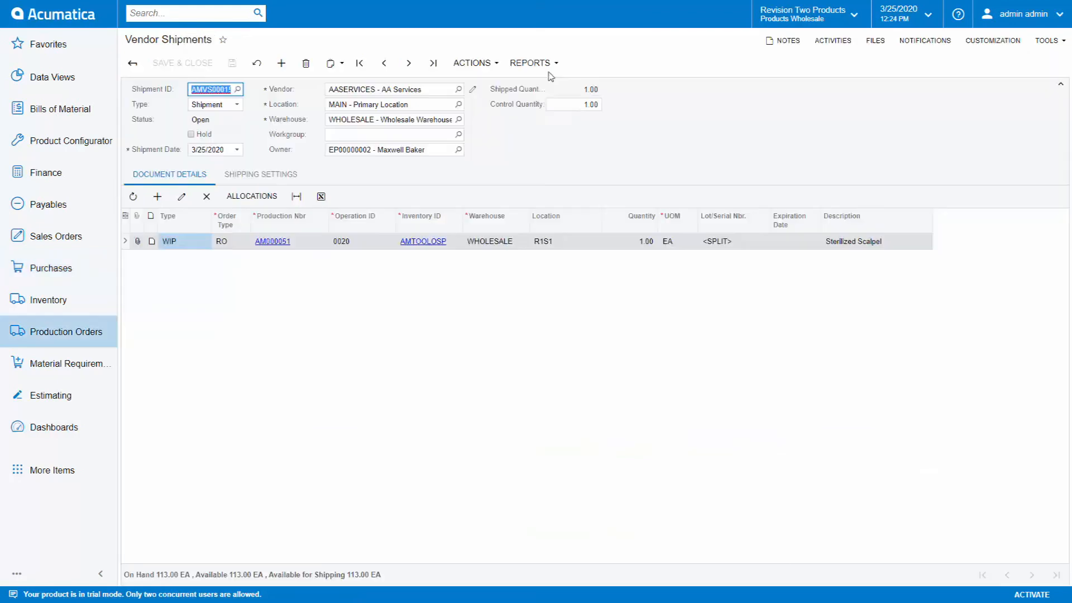
click(536, 63)
click(550, 79)
Step: Process the vendor shipment and open the outside process details of the Autoclave Sterilization operation
click(473, 63)
click(524, 84)
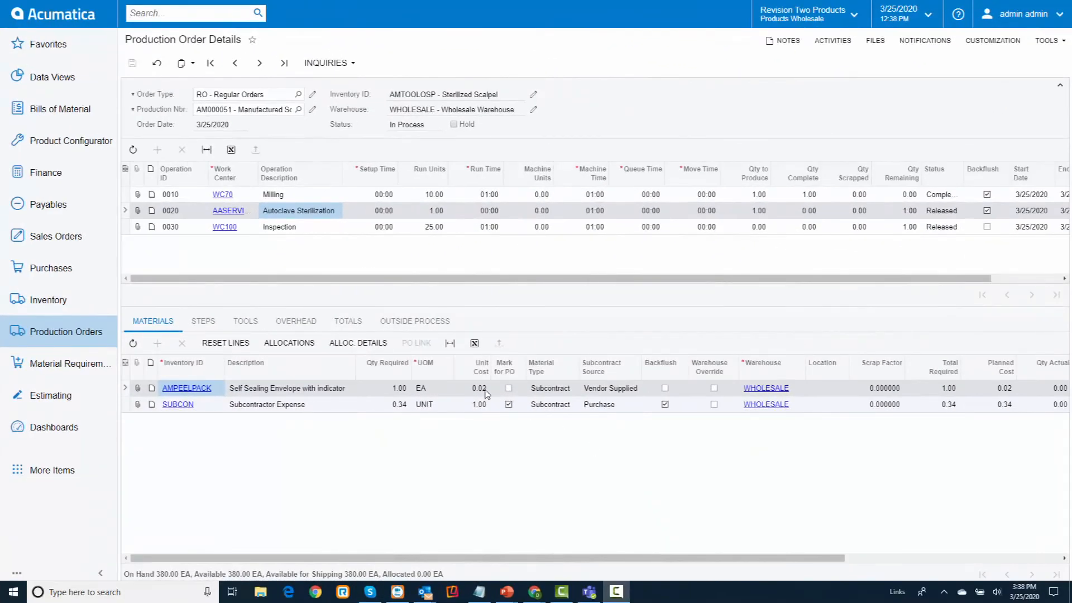
click(413, 322)
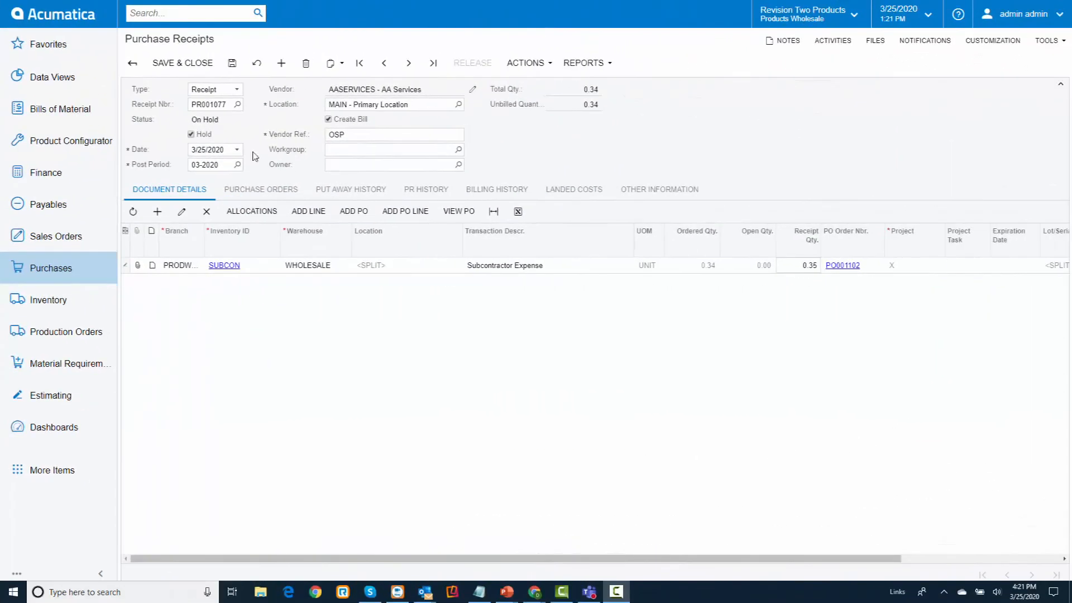
Step: Take the AA Services purchase receipt for the SUBCON subcontractor expense off hold and release it
click(191, 134)
mouse_move(786, 265)
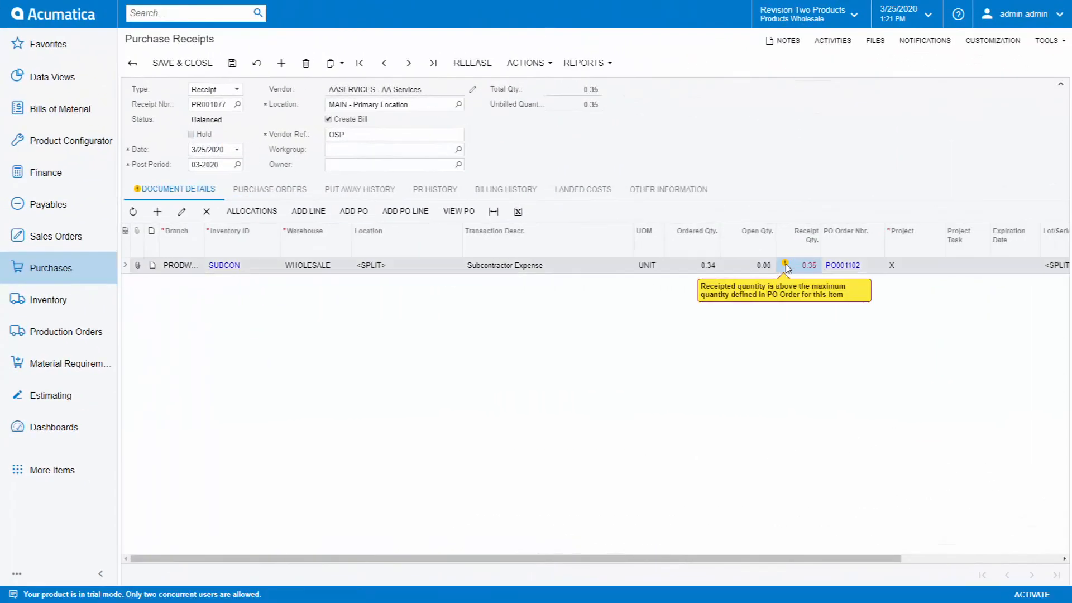
click(472, 63)
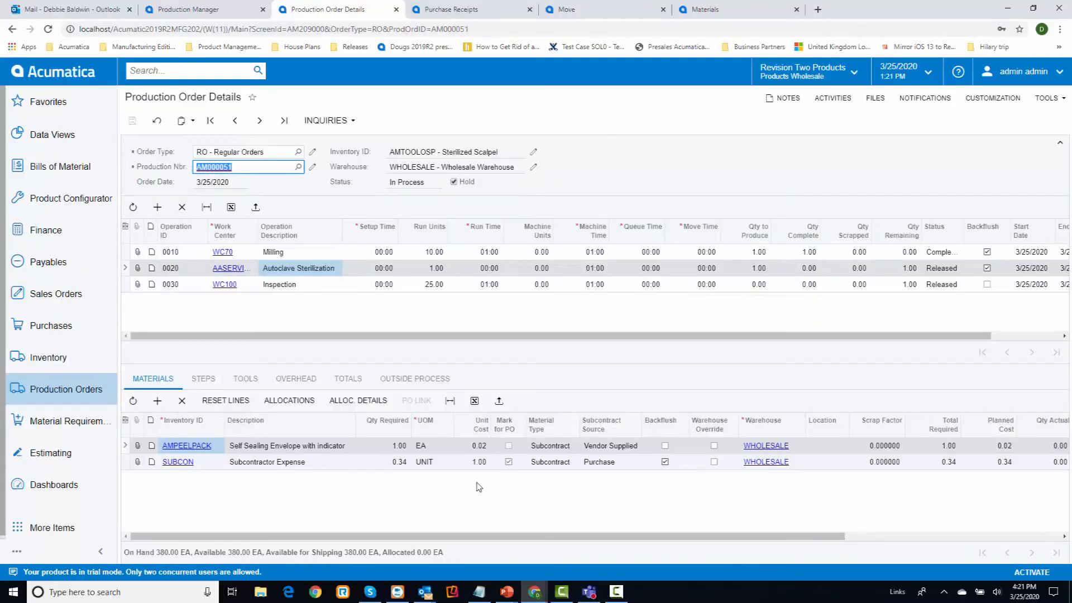
Step: Set the required quantity of the SUBCON material on the Autoclave Sterilization operation to 0.35
click(395, 464)
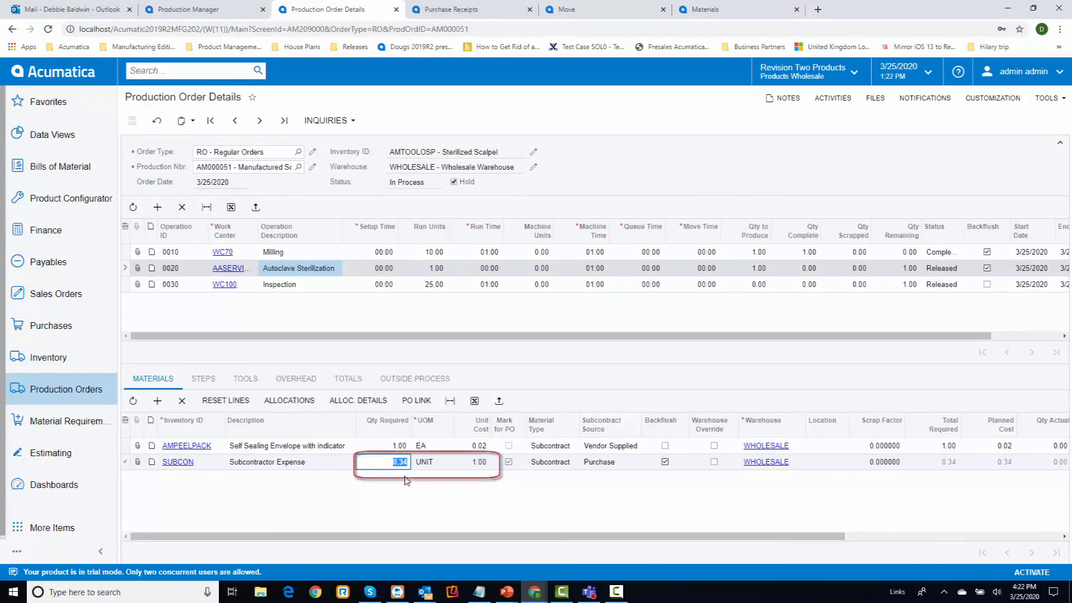
text(.35)
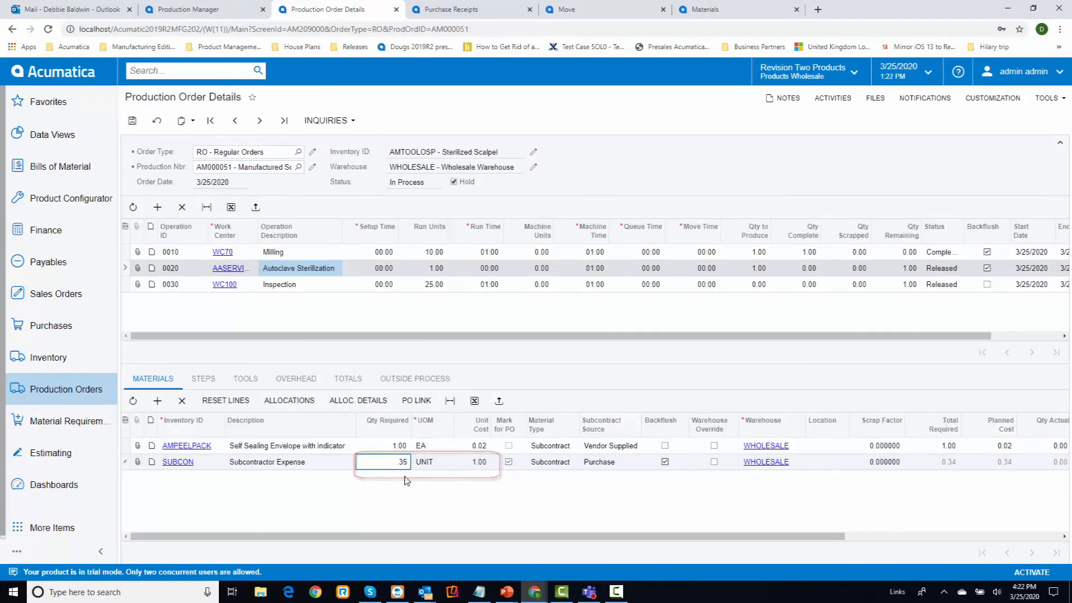
key(Tab)
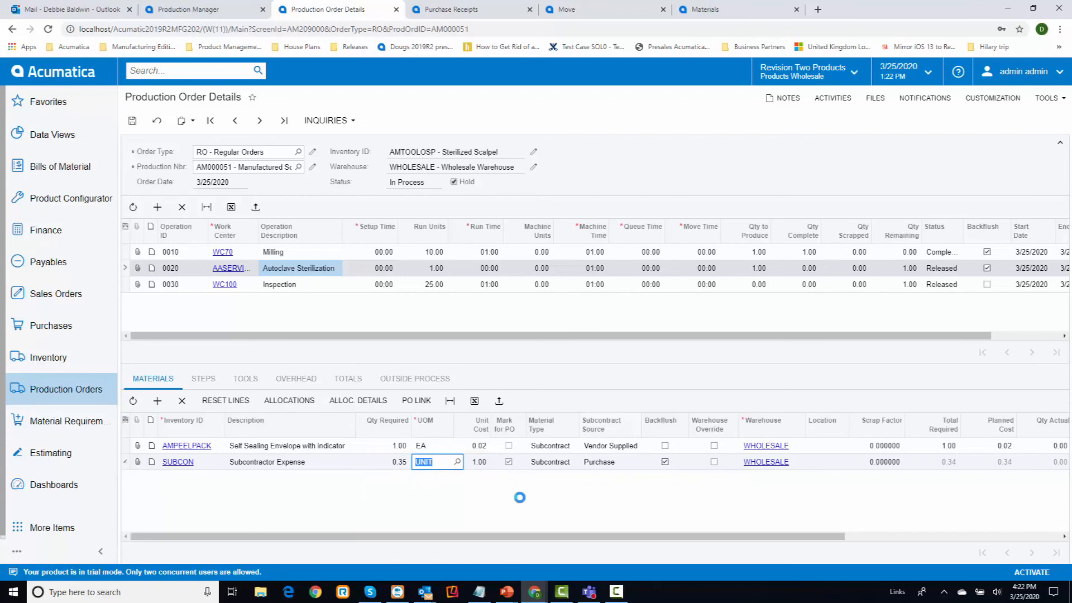